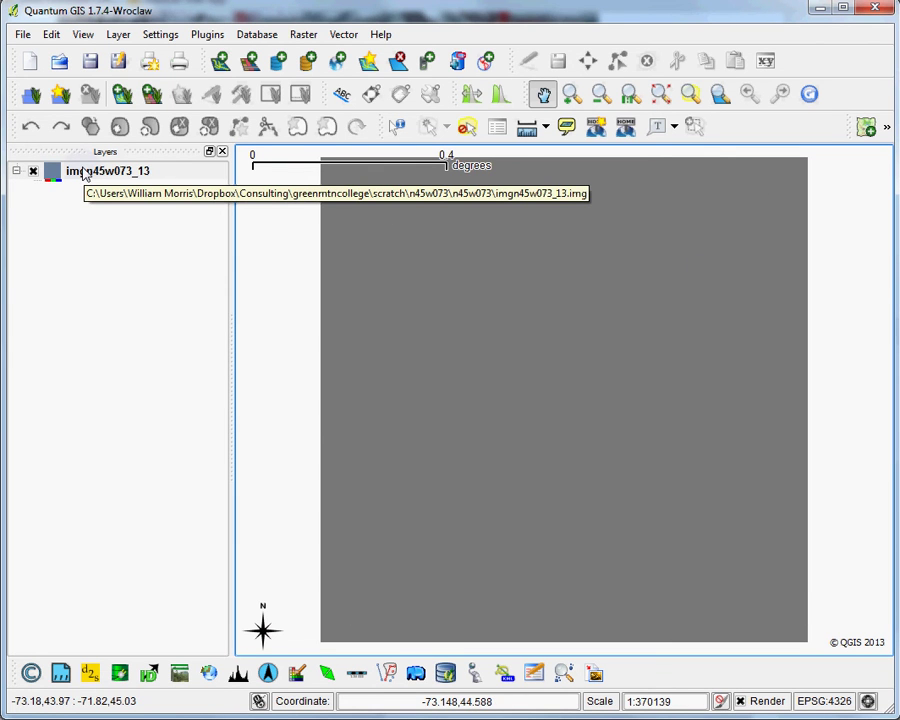
# Load imgn45w073_13's actual band range (min 55.7082, max 1338) in its Style properties
pyautogui.rightClick(90, 175)
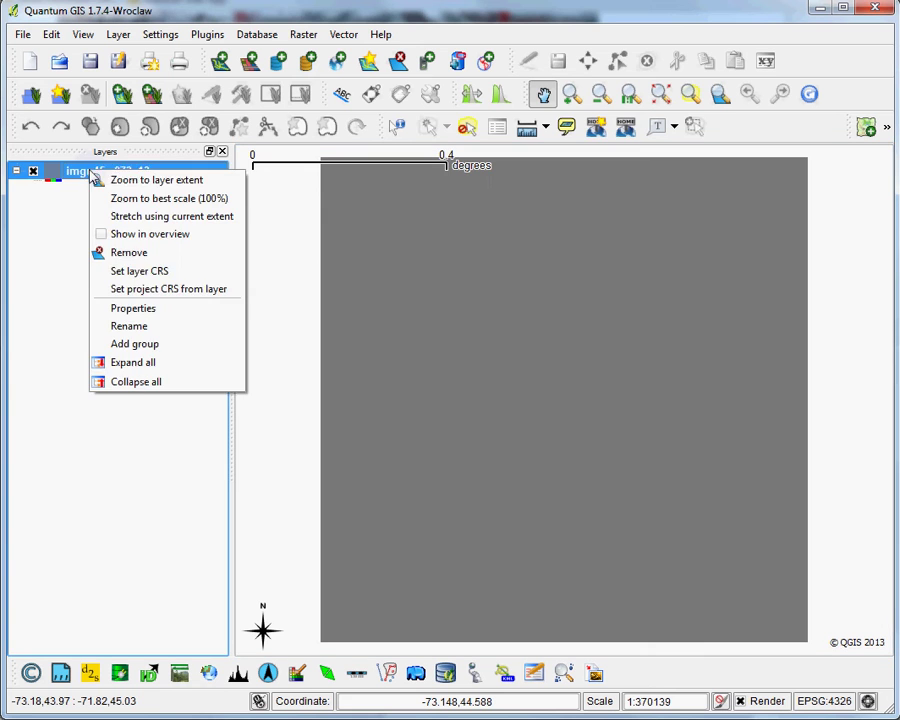
pyautogui.click(140, 308)
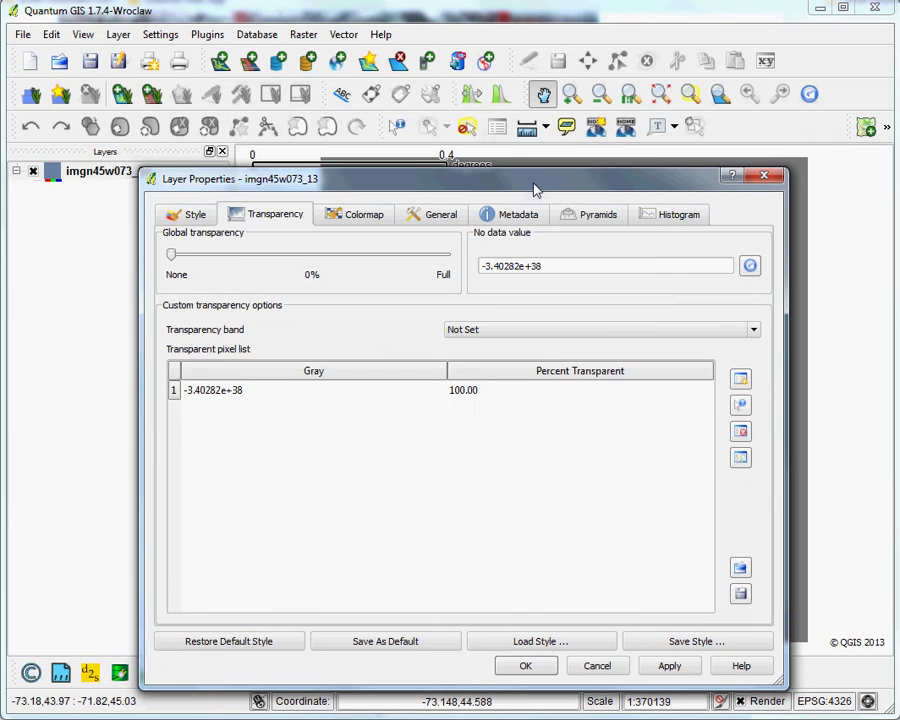
pyautogui.click(188, 216)
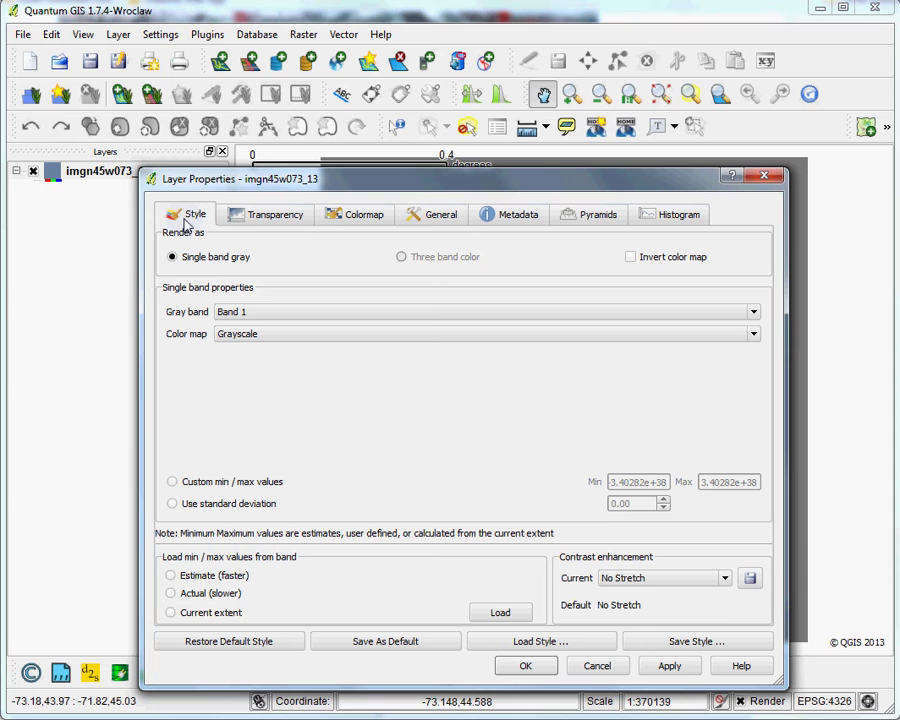
pyautogui.click(171, 594)
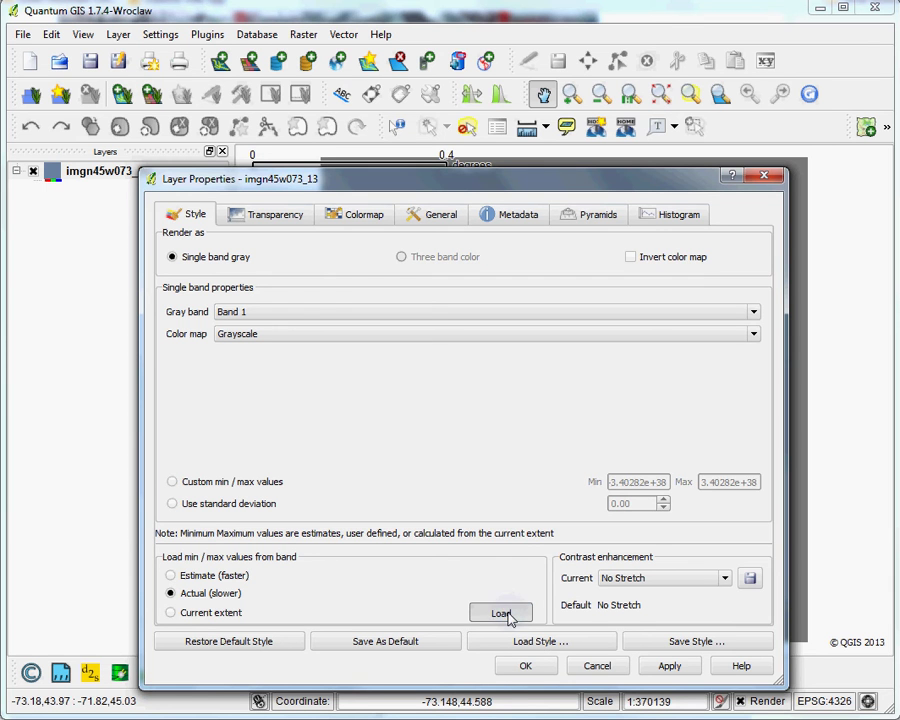
pyautogui.click(508, 614)
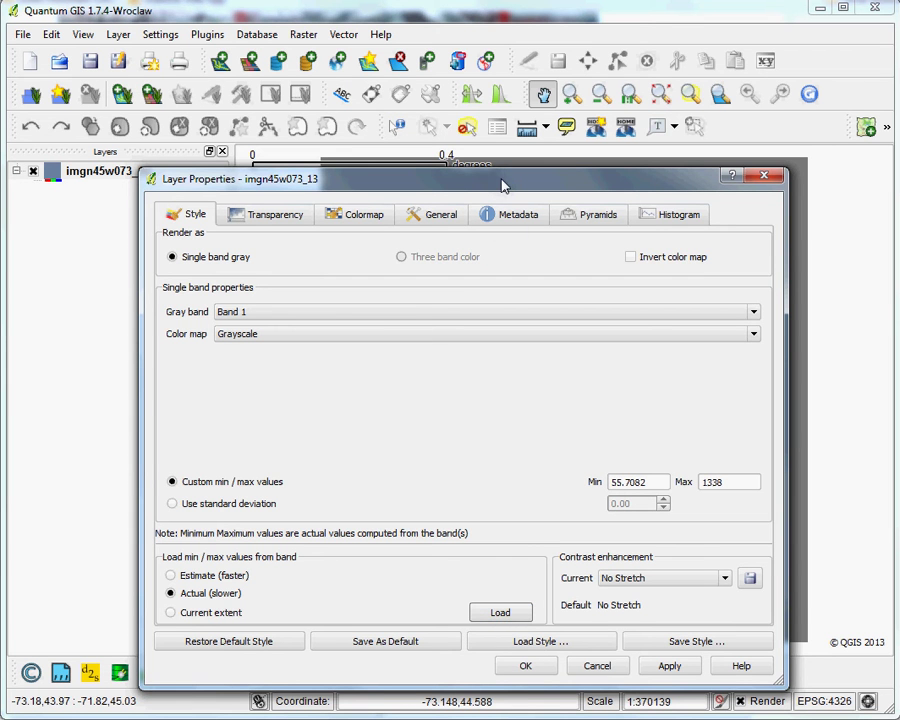
pyautogui.moveTo(503, 185); pyautogui.dragTo(492, 100)
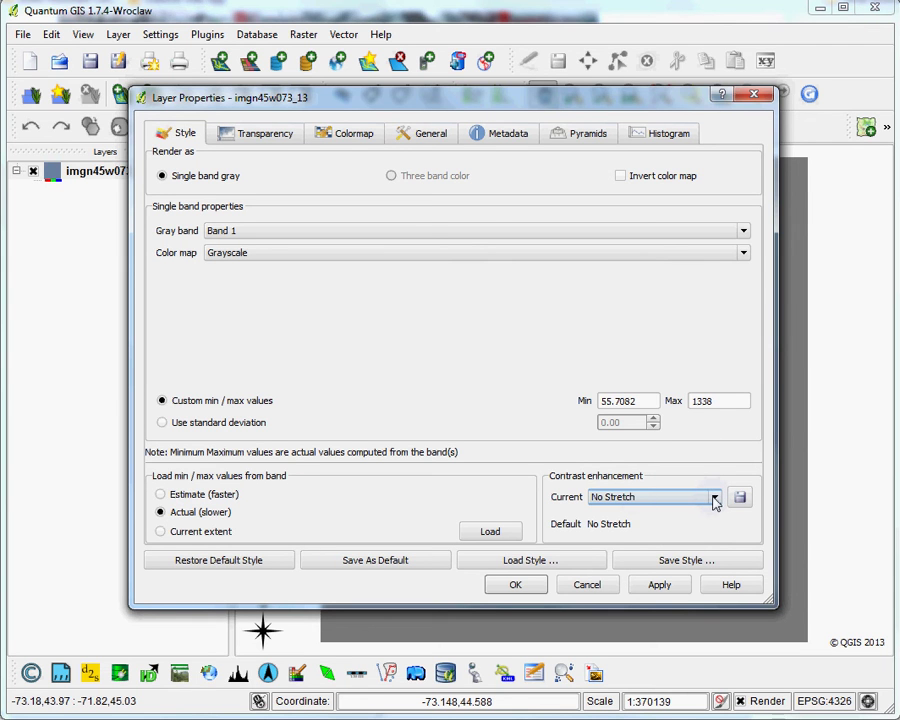
# Apply Stretch To MinMax contrast enhancement to imgn45w073_13 and close its properties
pyautogui.click(646, 500)
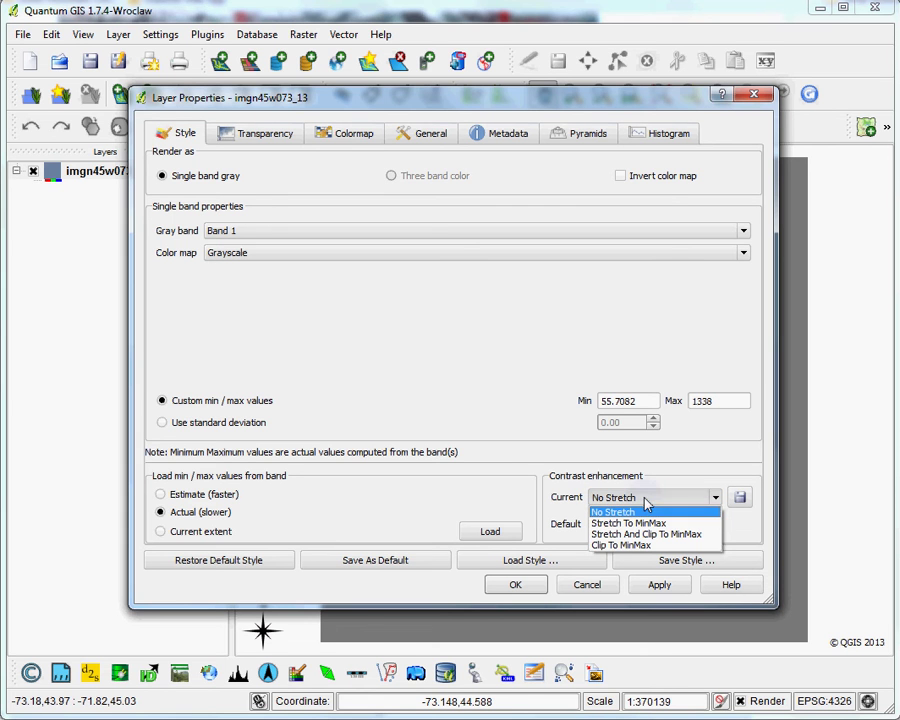
pyautogui.click(690, 524)
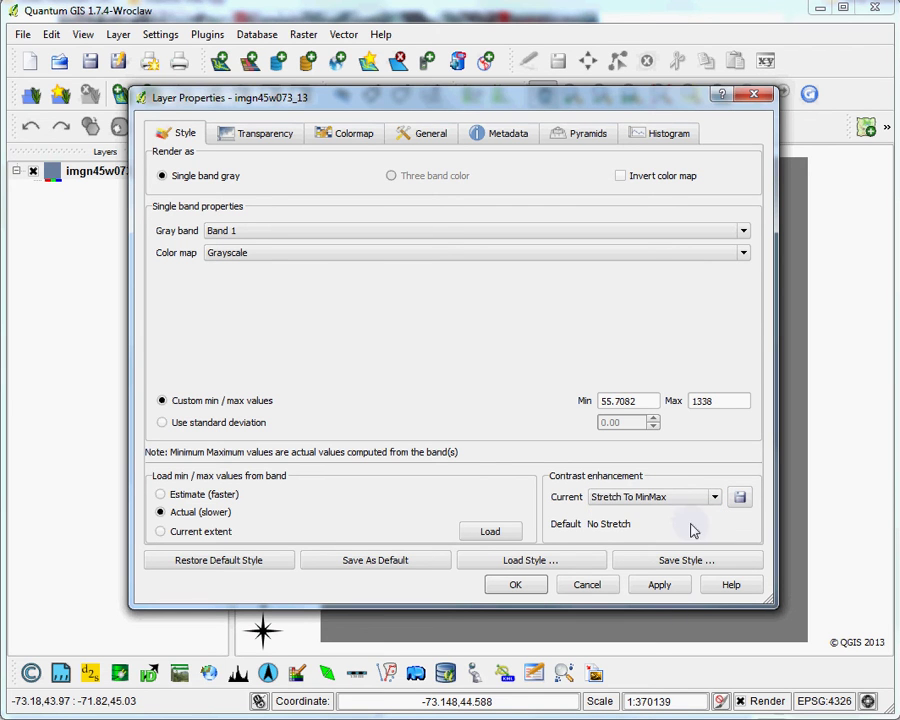
pyautogui.click(659, 585)
pyautogui.click(512, 585)
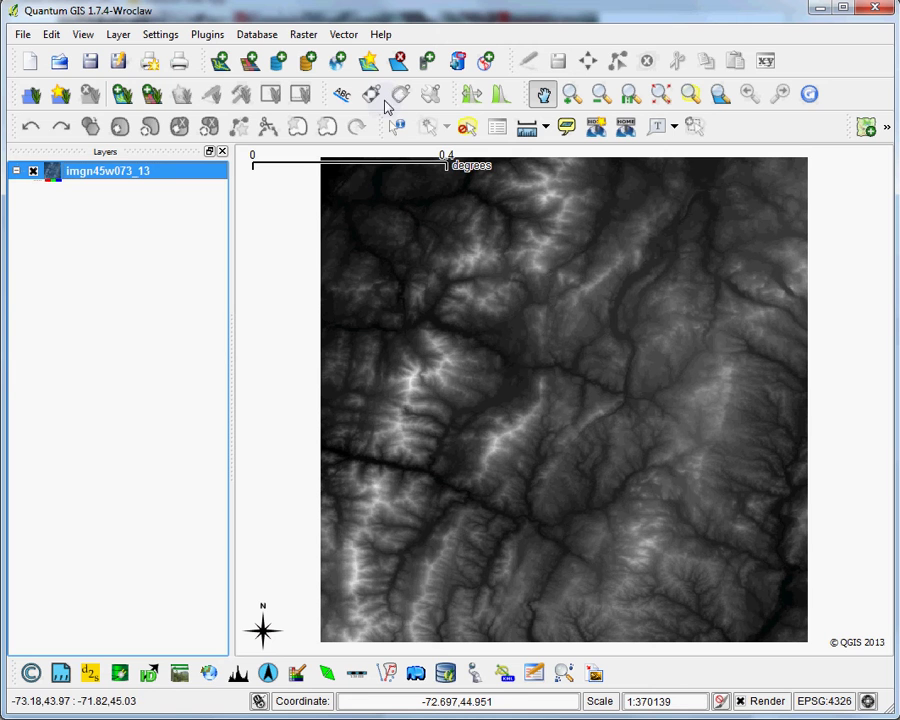
# Open Raster > Analysis > DEM (Terrain models) with Hillshade mode and imgn45w073_13 as input
pyautogui.click(305, 36)
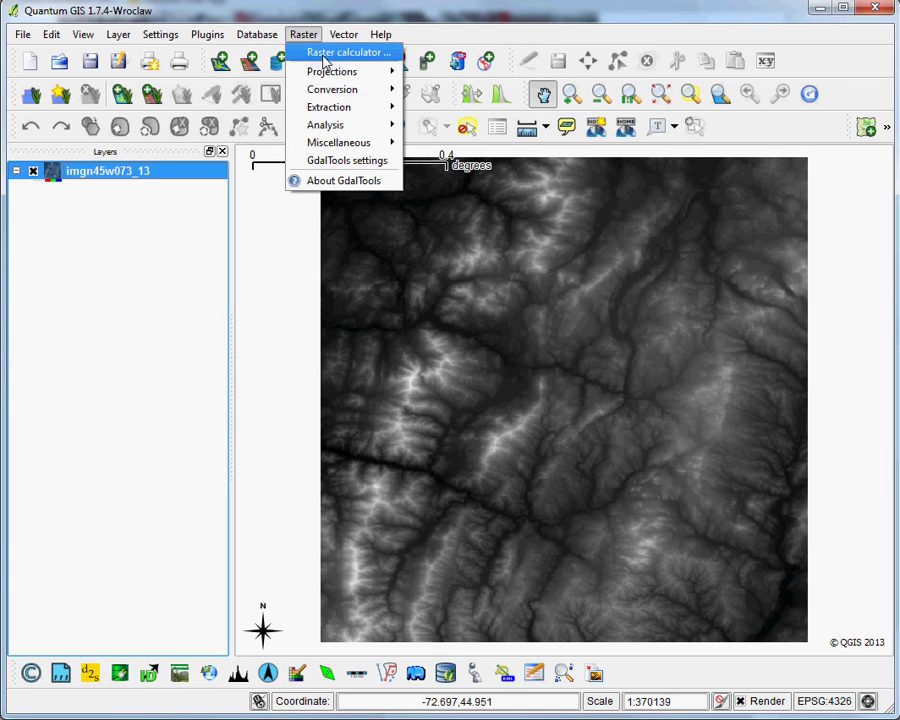
pyautogui.moveTo(358, 131)
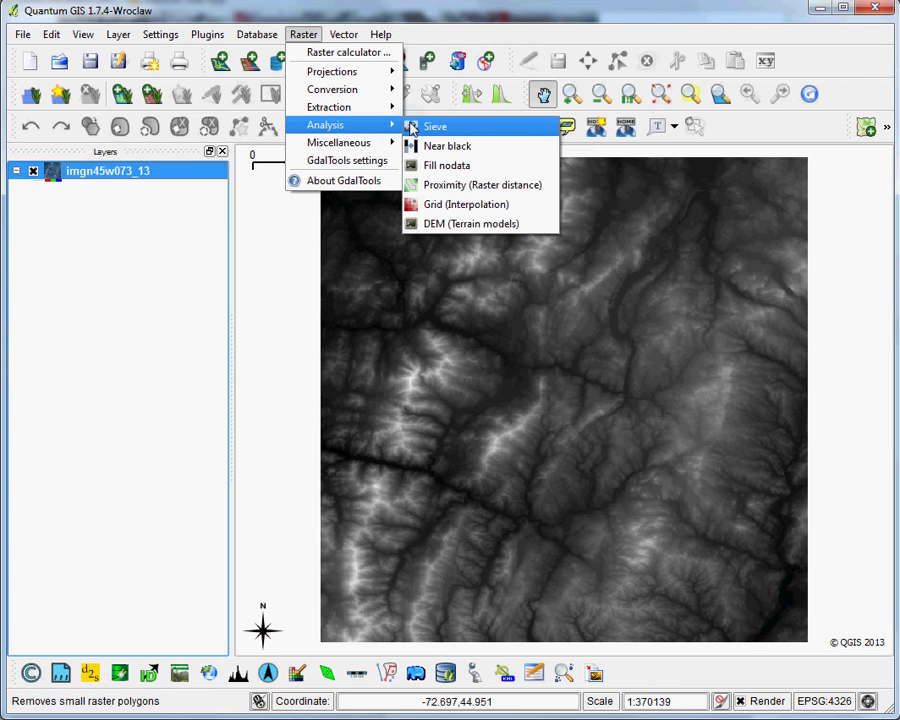
pyautogui.click(530, 229)
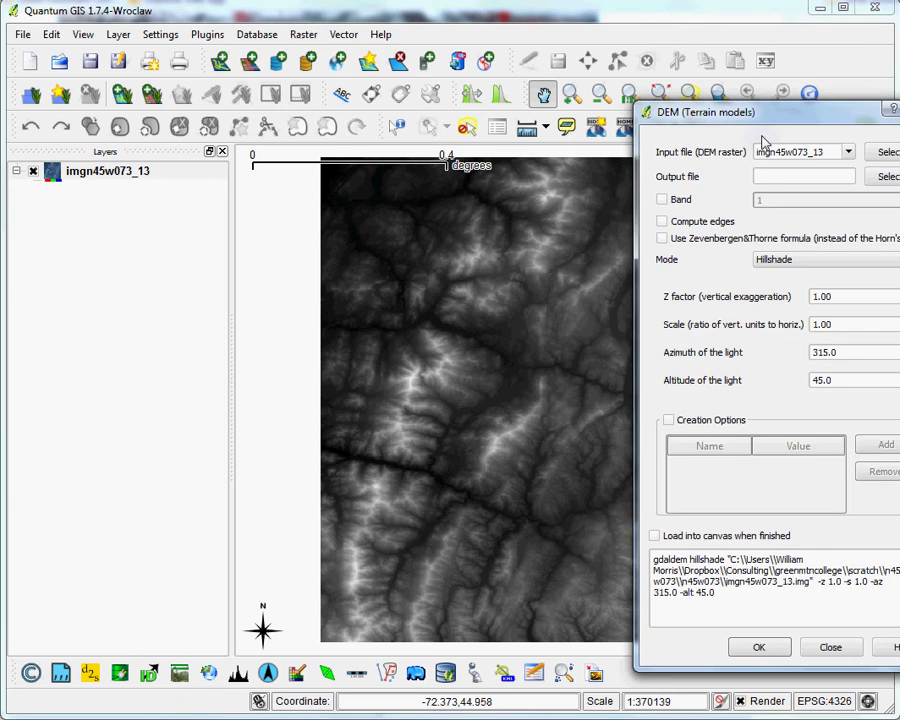
pyautogui.moveTo(752, 114); pyautogui.dragTo(473, 58)
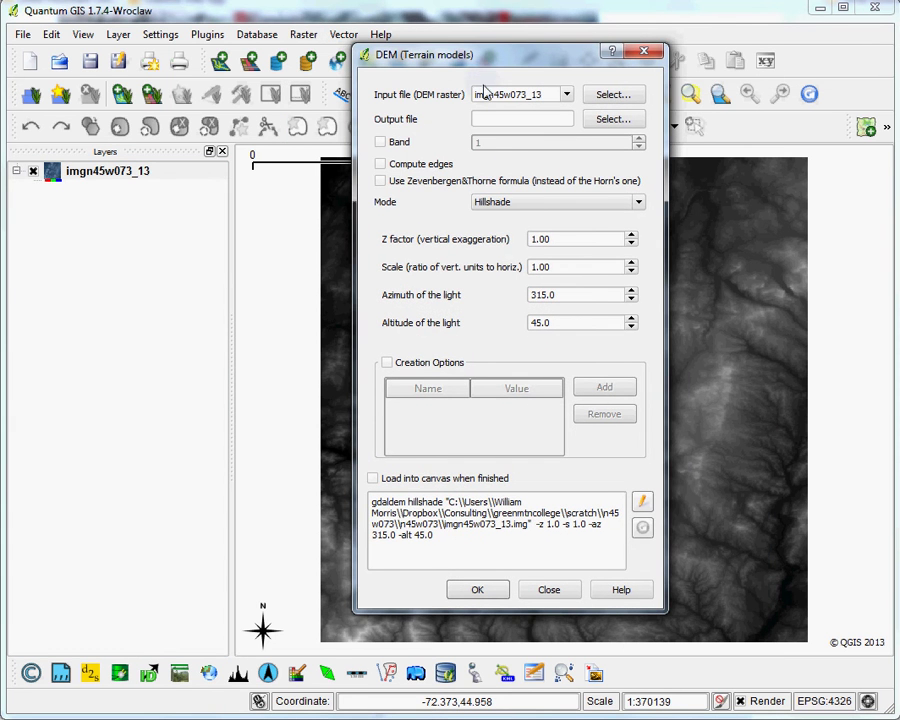
pyautogui.click(528, 206)
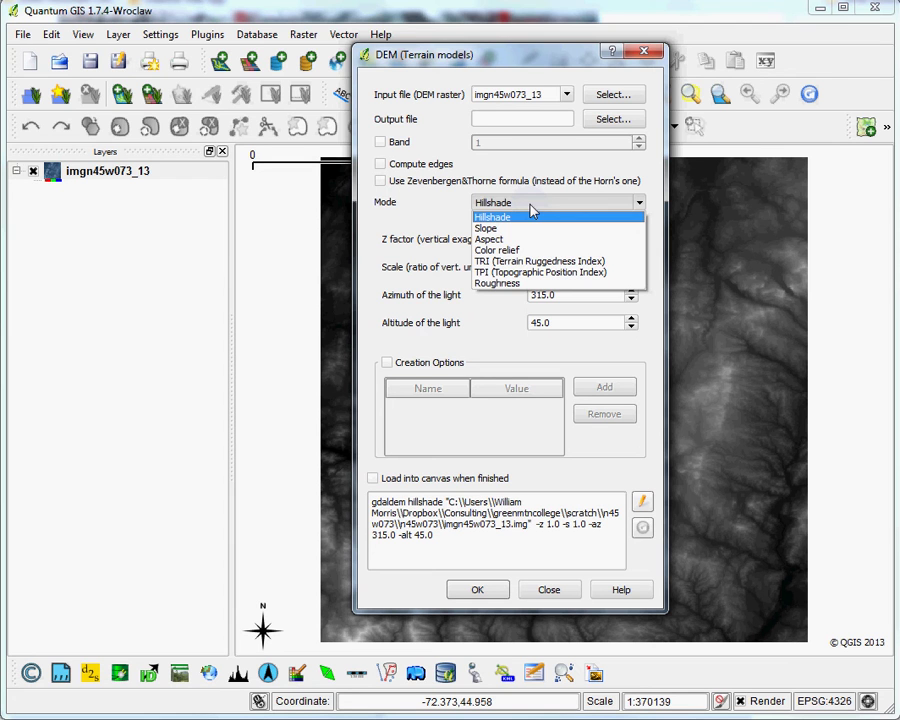
pyautogui.click(532, 215)
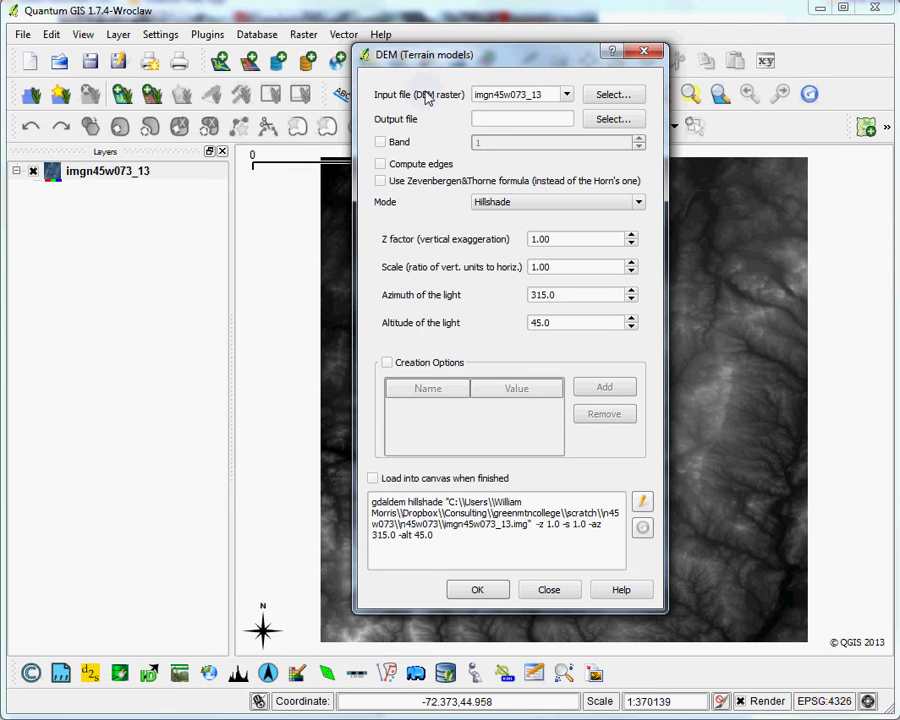
pyautogui.click(567, 94)
pyautogui.click(567, 94)
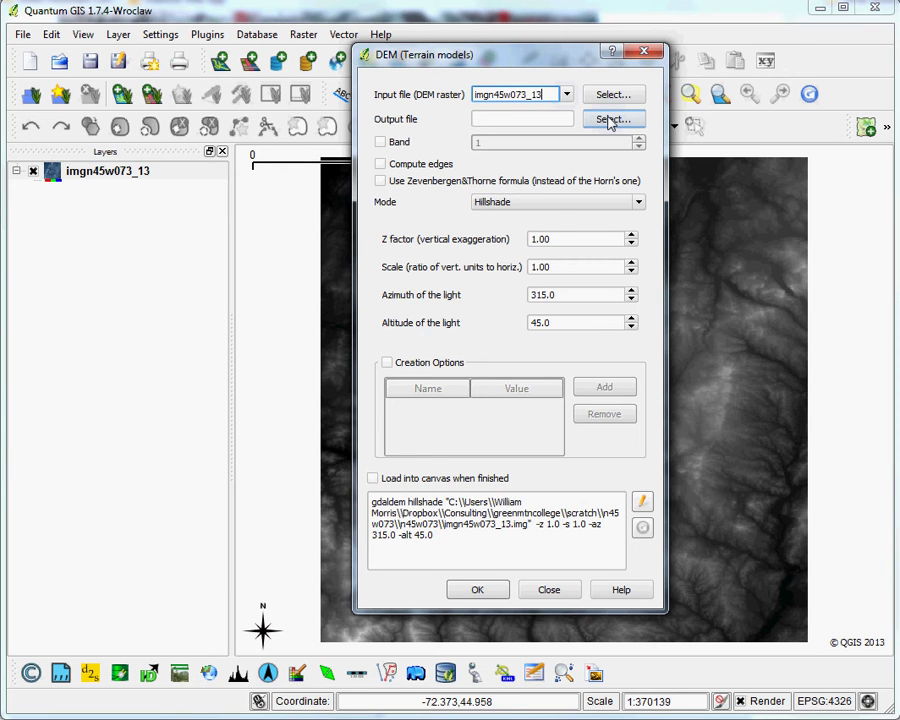
# Name the hillshade output file mont_hills2.tif in the scratch folder
pyautogui.click(612, 120)
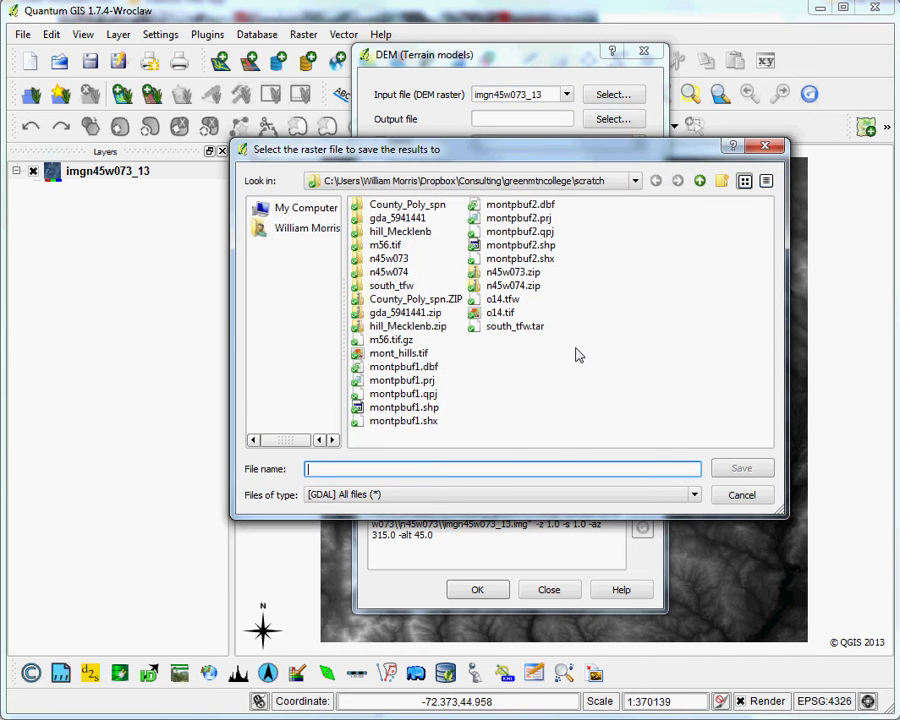
pyautogui.click(398, 353)
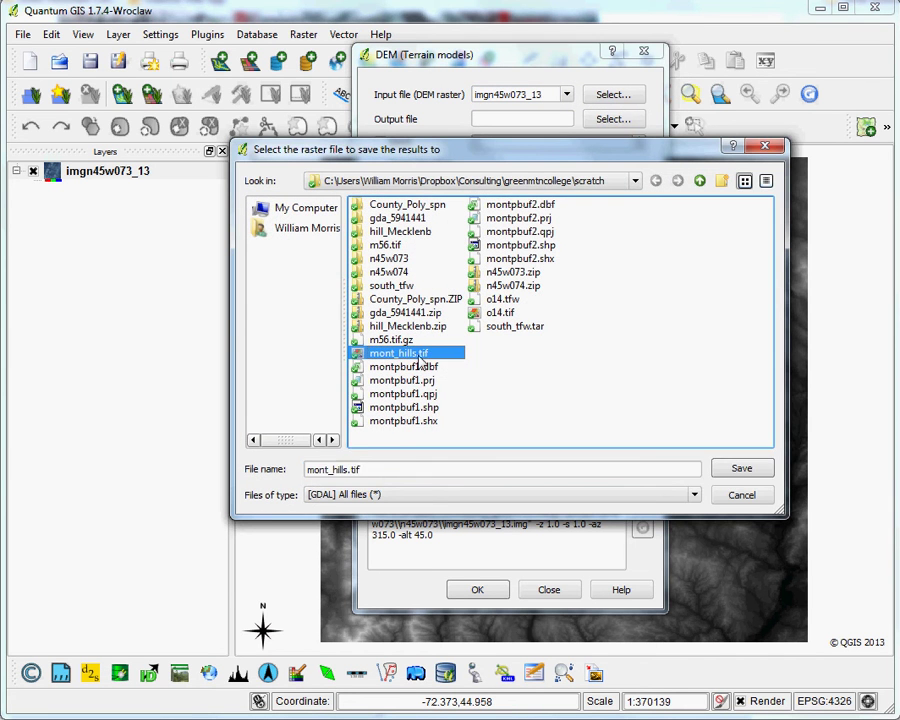
pyautogui.doubleClick(350, 469)
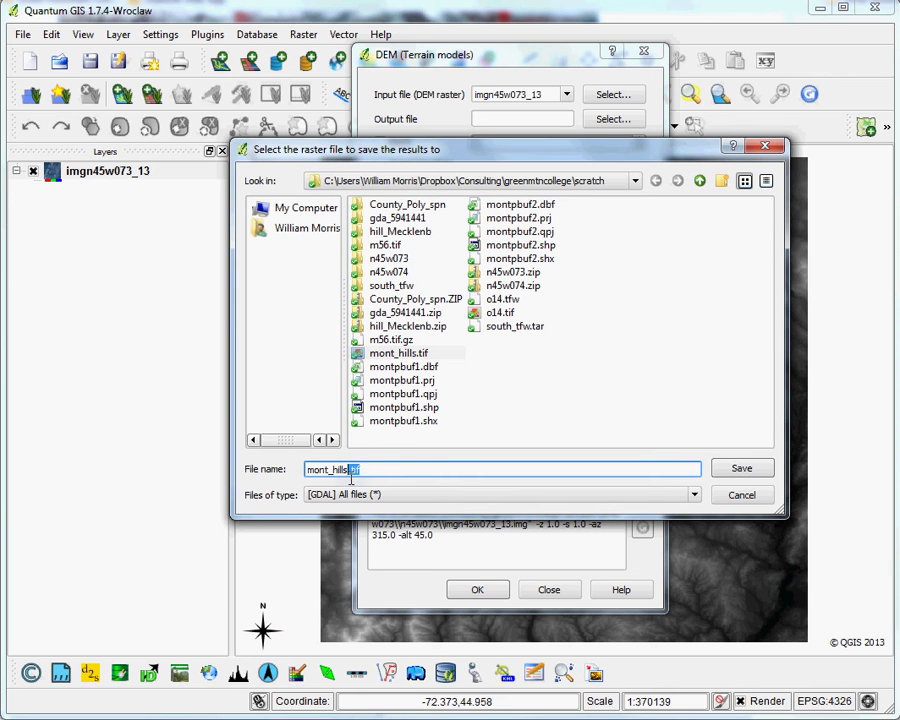
pyautogui.write('2')
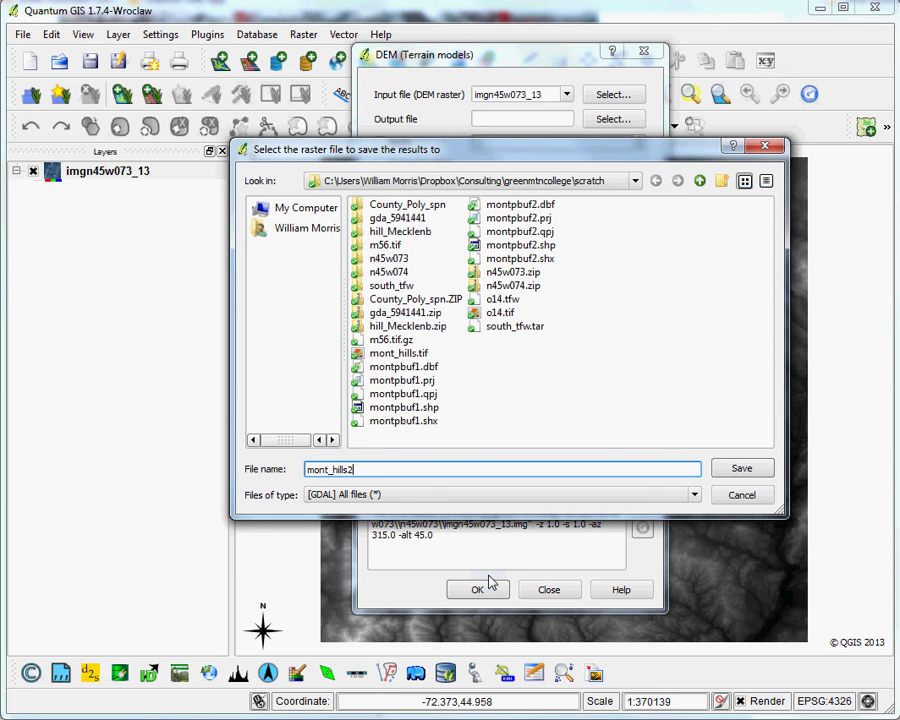
pyautogui.write('.tif')
pyautogui.click(763, 467)
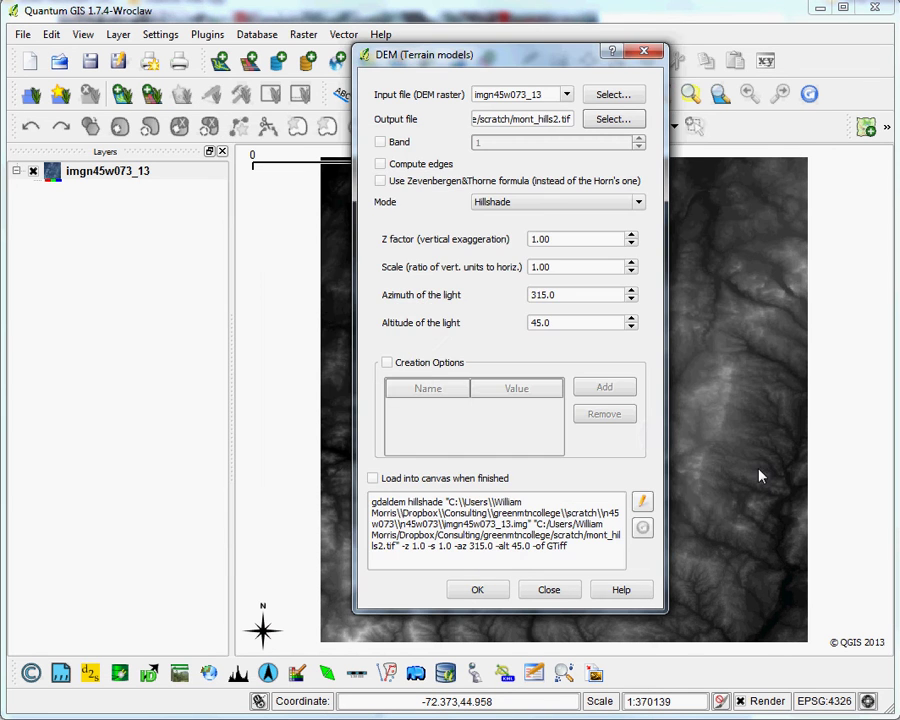
# Run the hillshade with edge computation and add-to-map enabled, then close the DEM tool
pyautogui.click(381, 164)
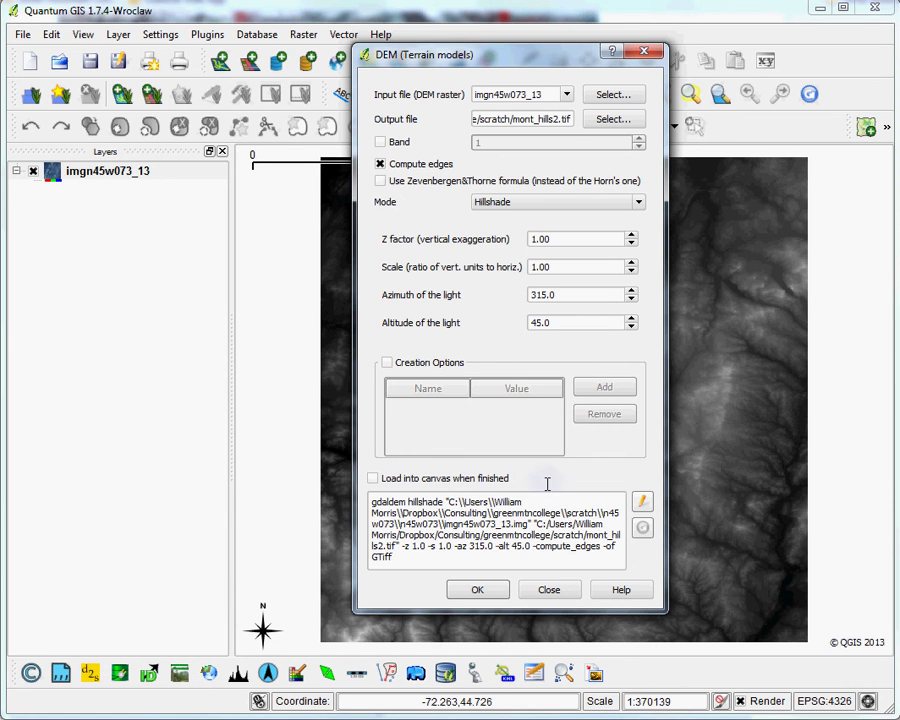
pyautogui.click(372, 478)
pyautogui.click(480, 592)
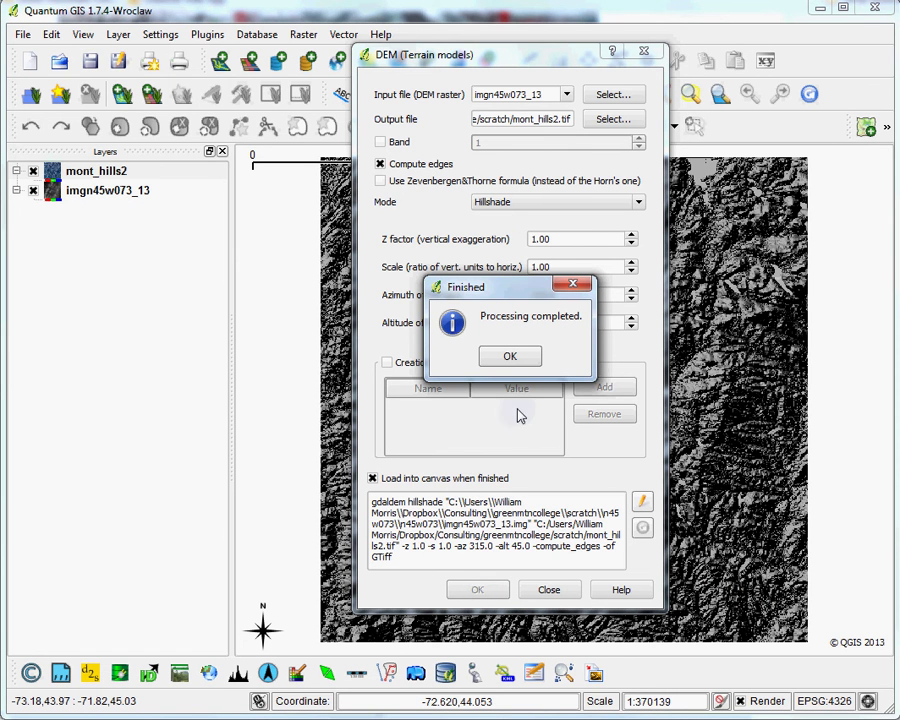
pyautogui.click(513, 358)
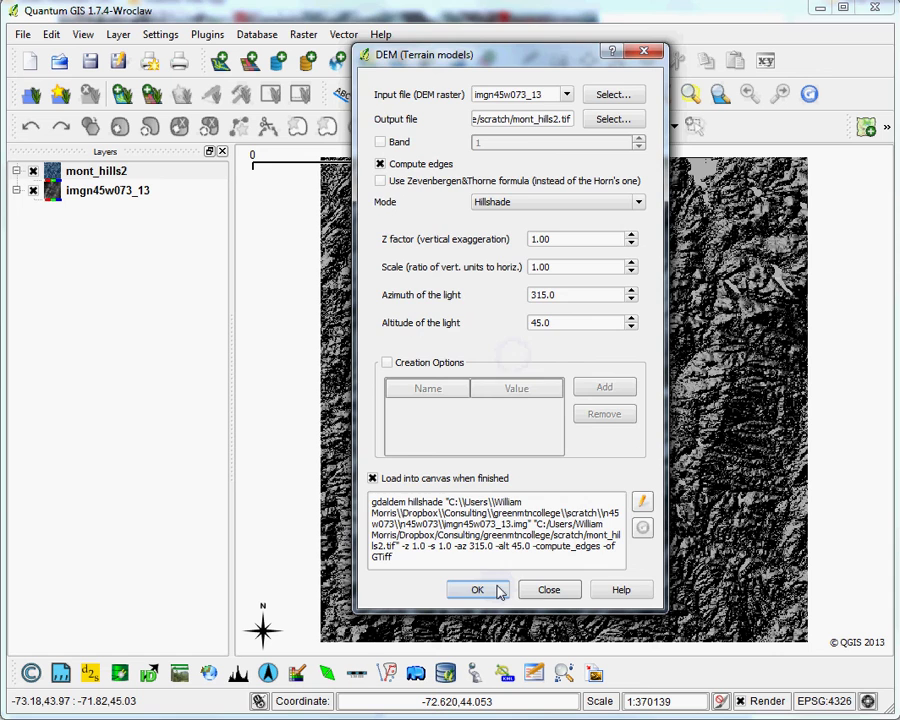
pyautogui.click(545, 591)
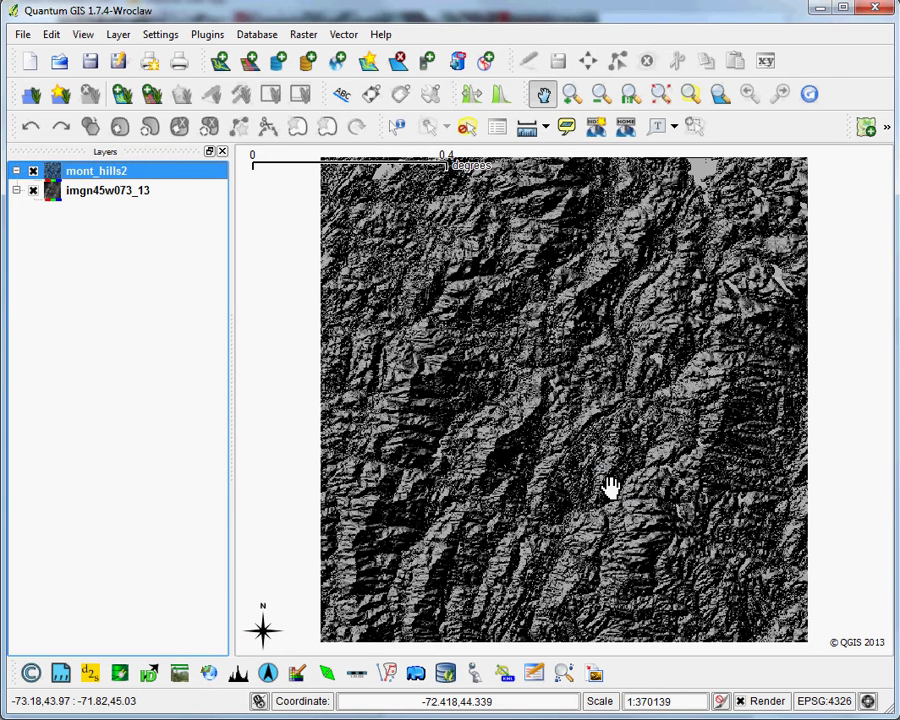
# Box-zoom onto part of the mont_hills2 hillshade to show ridges and valleys
pyautogui.click(571, 93)
pyautogui.moveTo(389, 370); pyautogui.dragTo(517, 470)
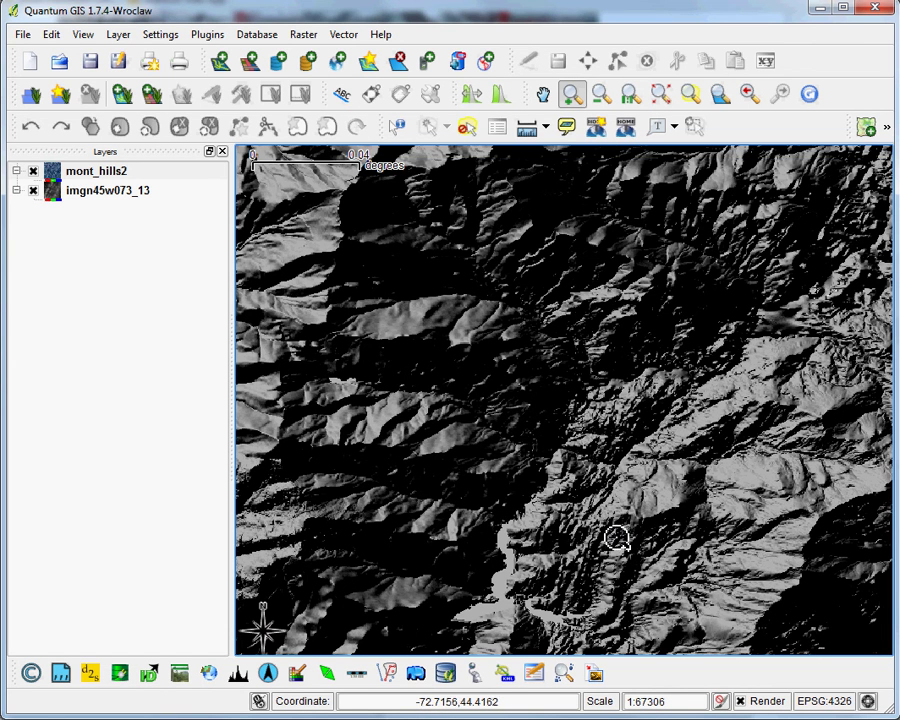
# Hide imgn45w073_13 and set mont_hills2's global transparency to 49%
pyautogui.click(33, 190)
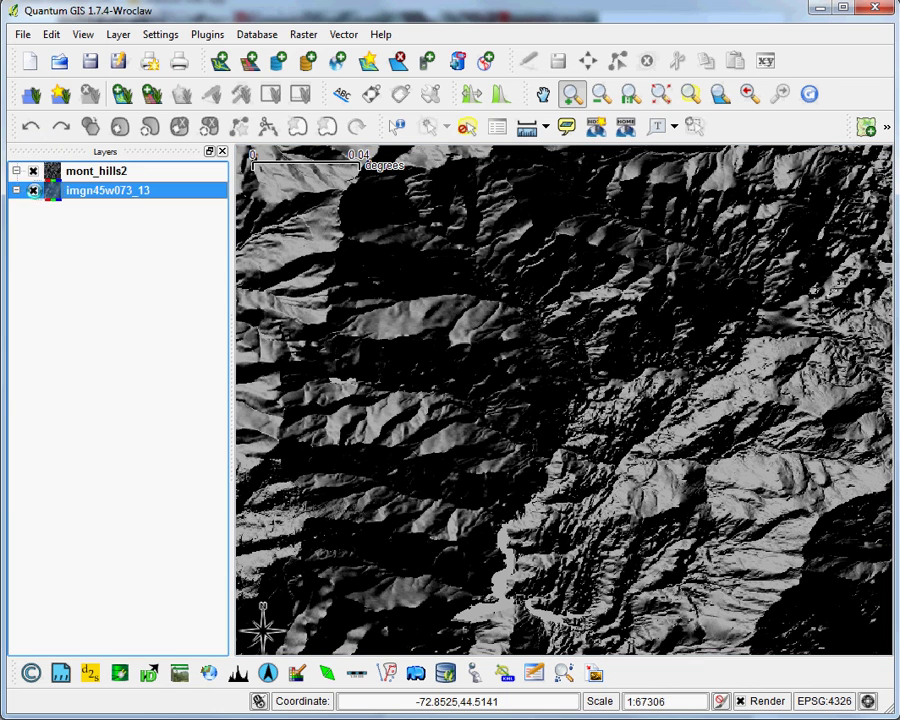
pyautogui.click(90, 176)
pyautogui.rightClick(90, 176)
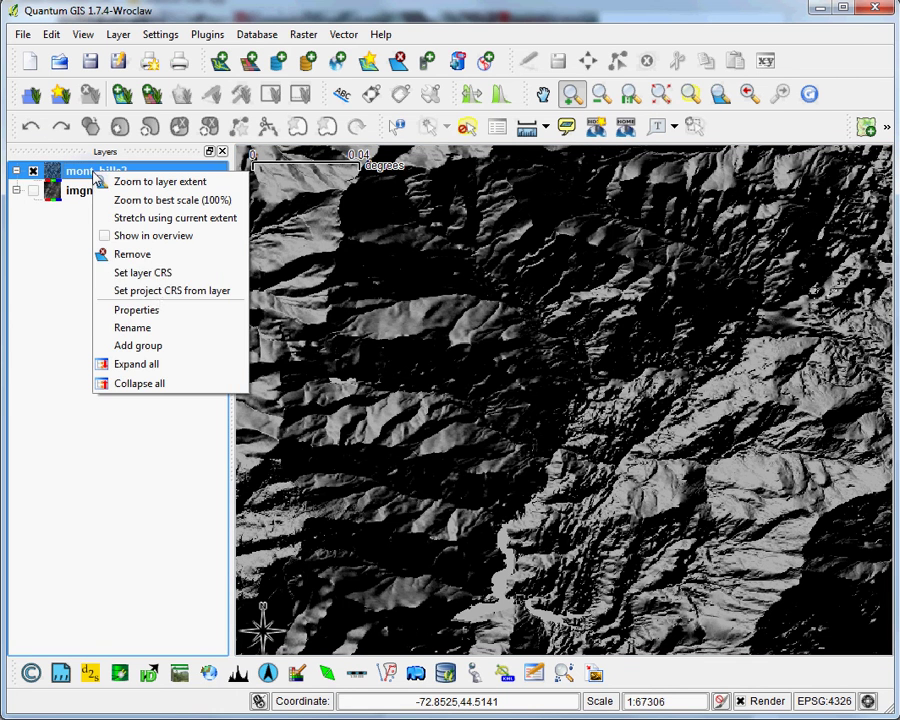
pyautogui.click(158, 318)
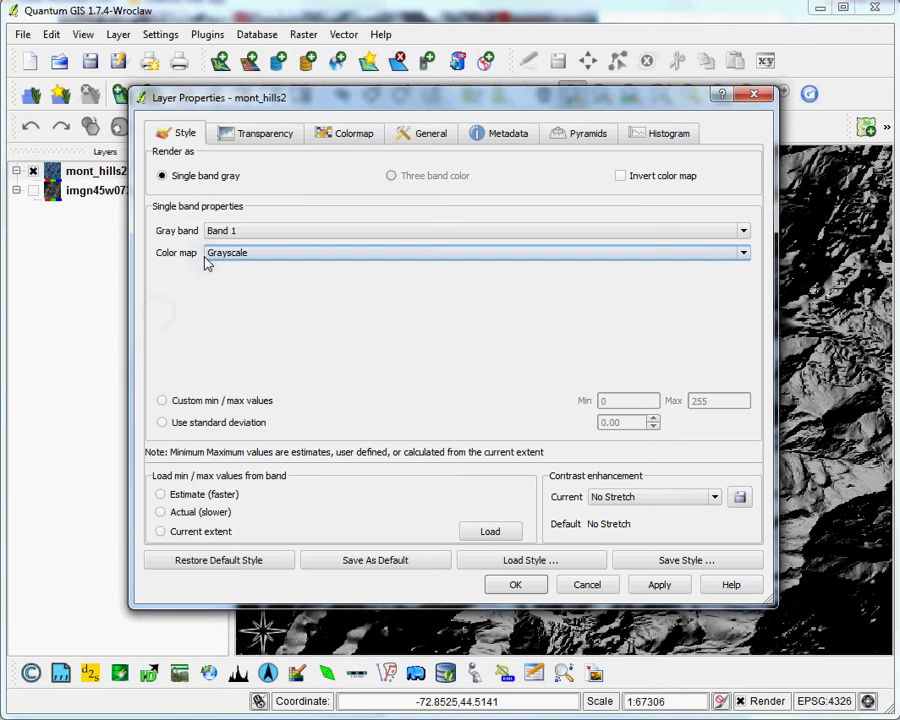
pyautogui.click(240, 138)
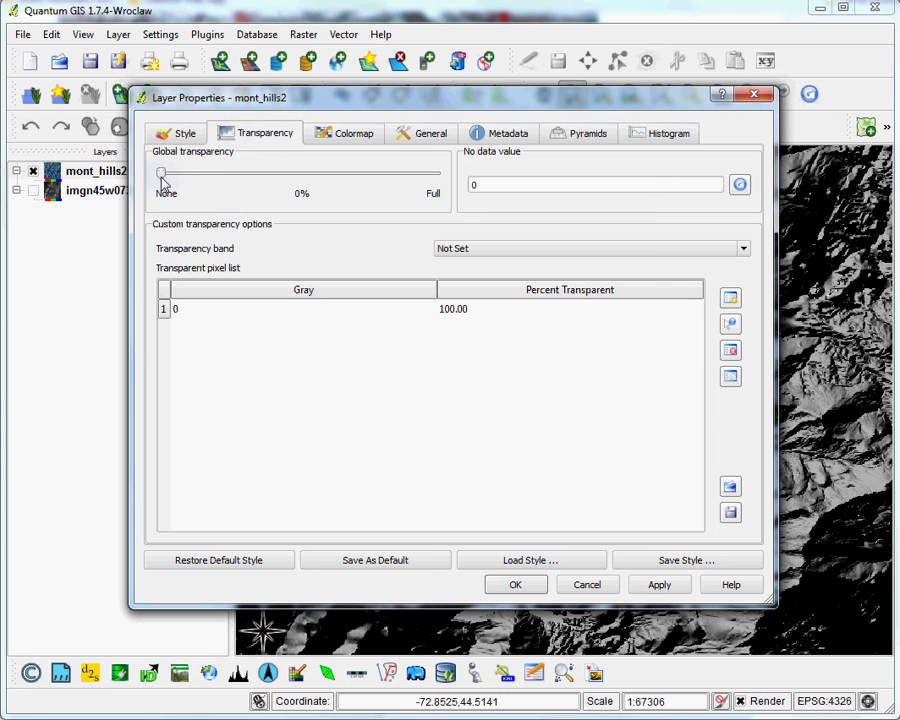
pyautogui.moveTo(161, 174); pyautogui.dragTo(303, 173)
pyautogui.click(516, 585)
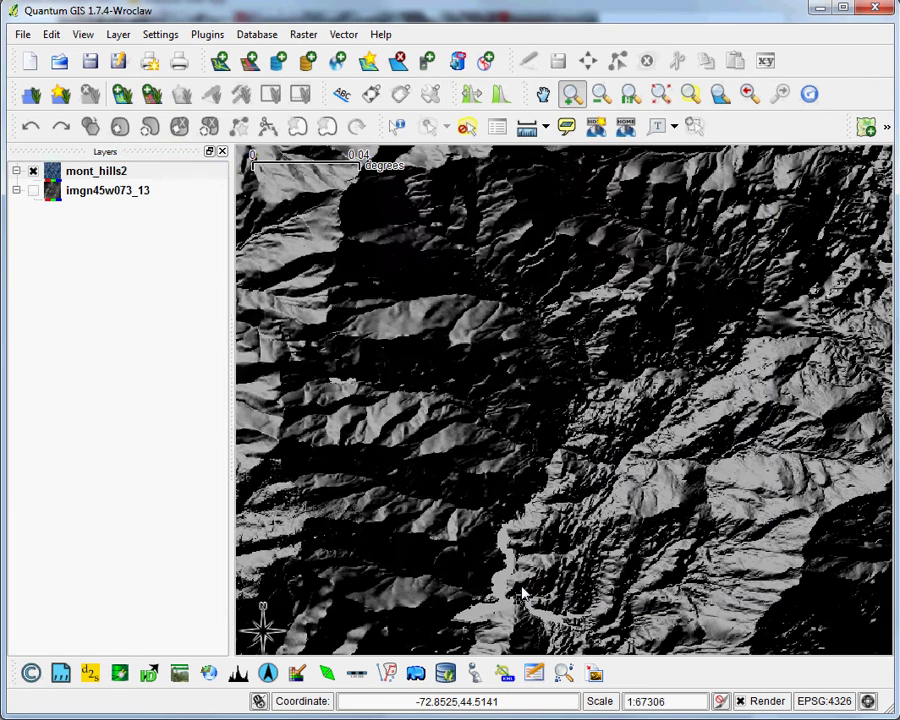
pyautogui.scroll(-2, 605, 421)
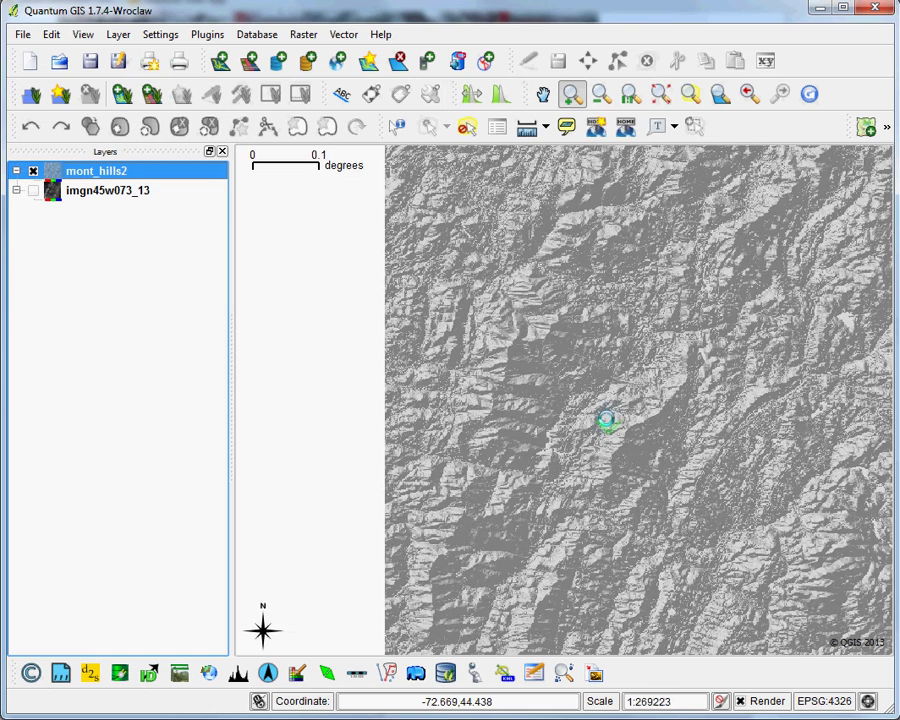
pyautogui.scroll(1, 610, 422)
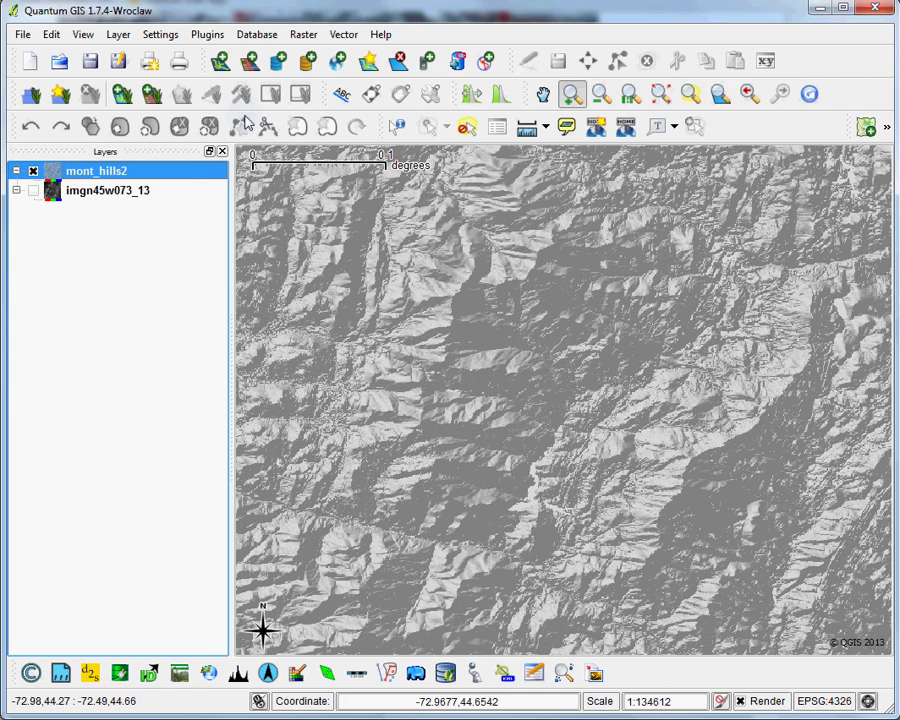
# Add w001001.adf from the lclulcb01 folder as a raster layer
pyautogui.click(249, 63)
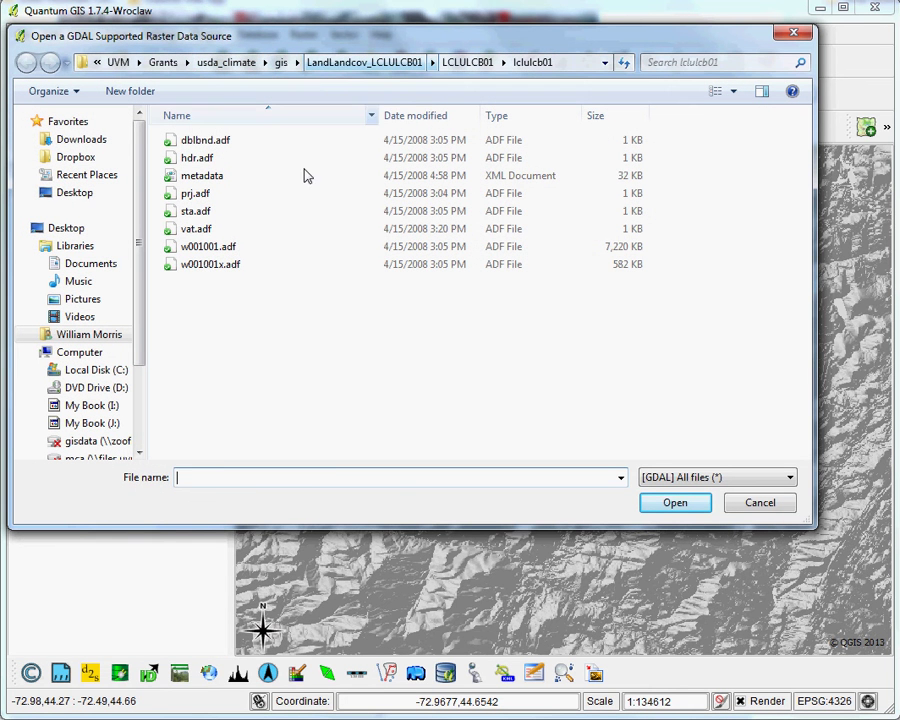
pyautogui.click(206, 247)
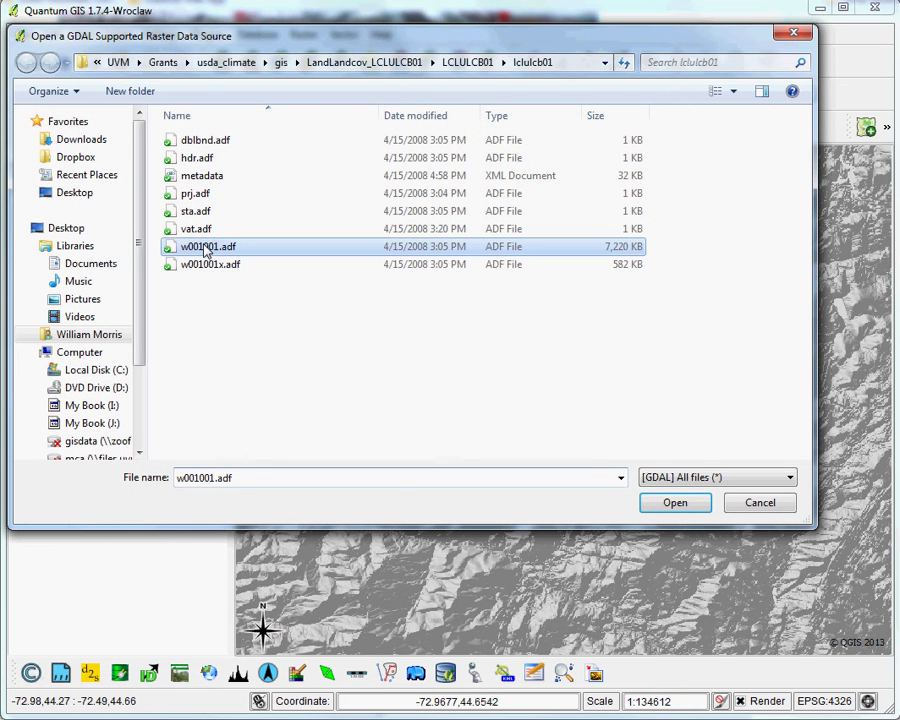
pyautogui.click(672, 503)
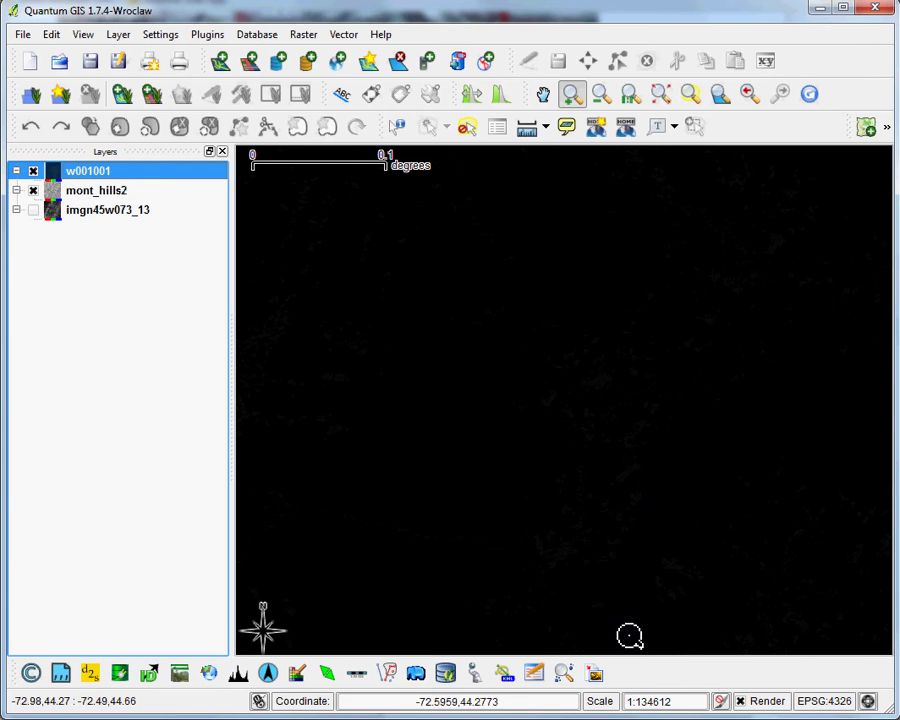
# Set the w001001 color map to Pseudocolor and apply it
pyautogui.rightClick(95, 173)
pyautogui.click(120, 316)
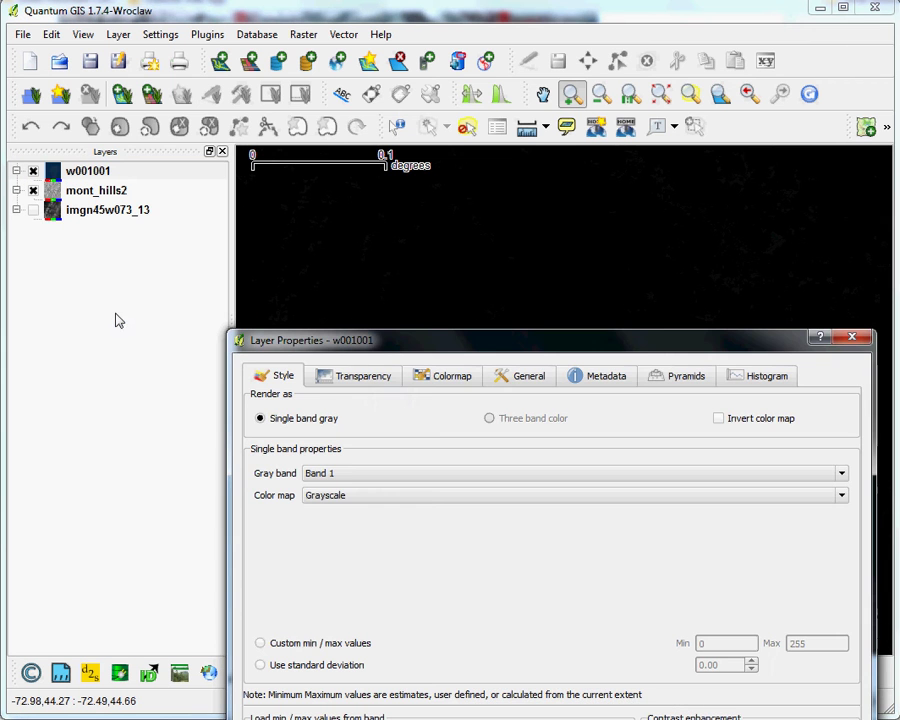
pyautogui.moveTo(380, 352); pyautogui.dragTo(320, 132)
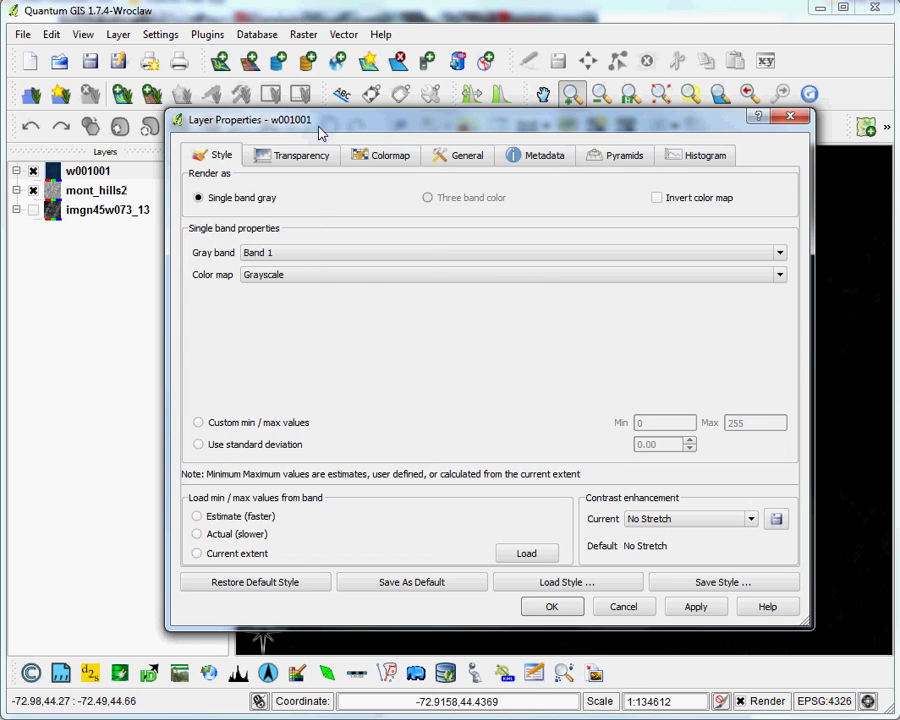
pyautogui.click(308, 276)
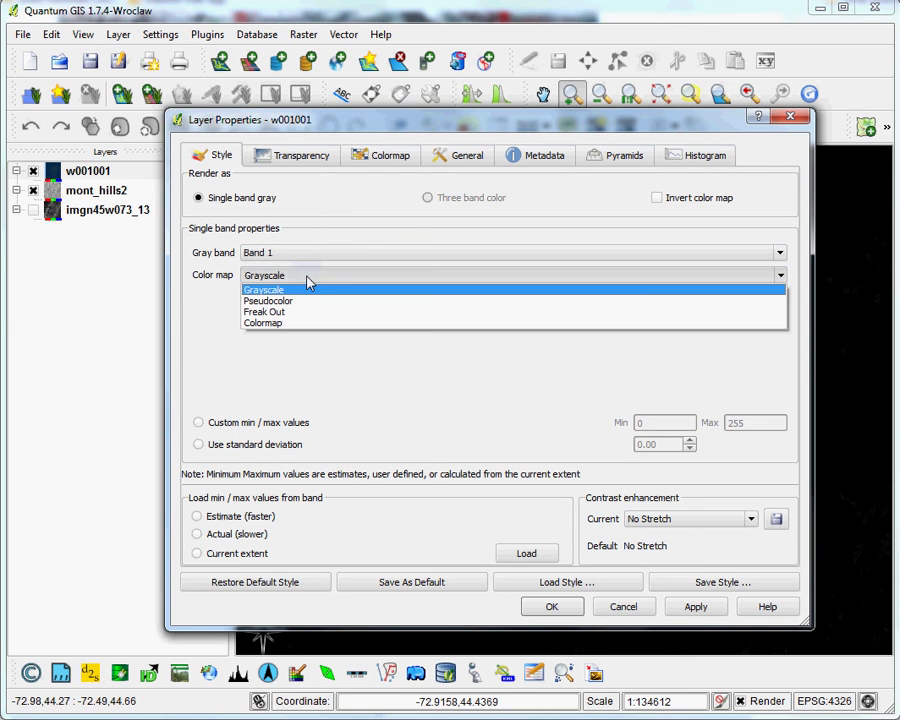
pyautogui.click(303, 302)
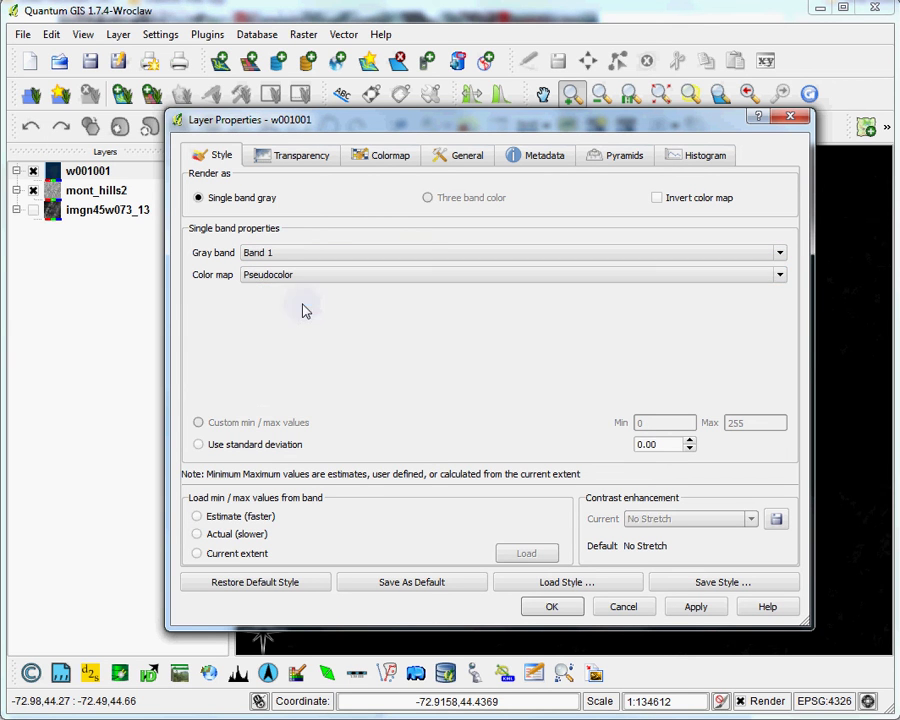
pyautogui.click(697, 609)
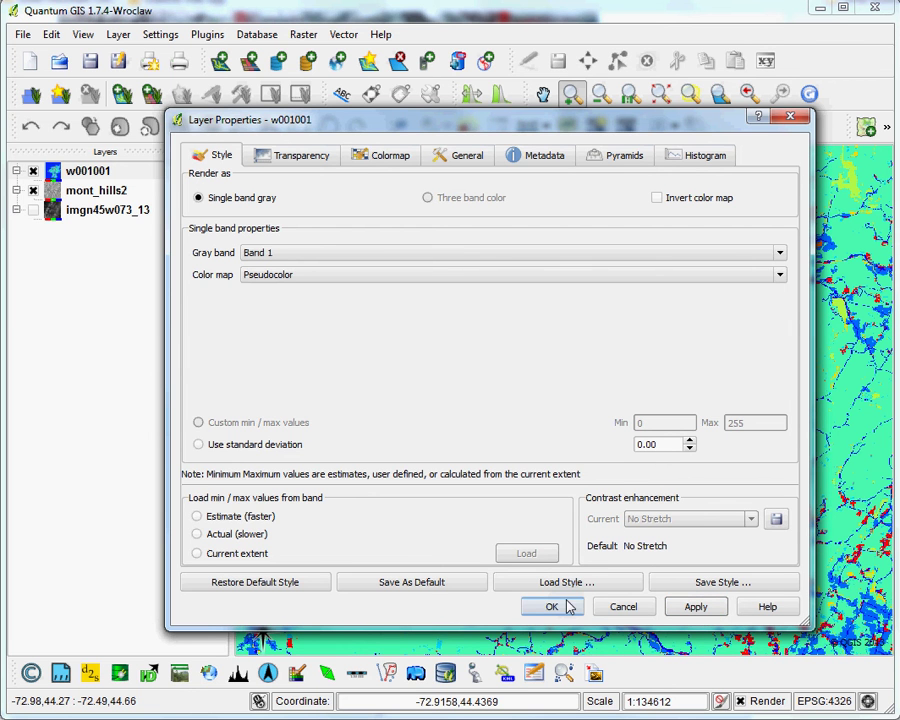
# Set w001001's global transparency to 35% and close its properties
pyautogui.moveTo(524, 124); pyautogui.dragTo(536, 92)
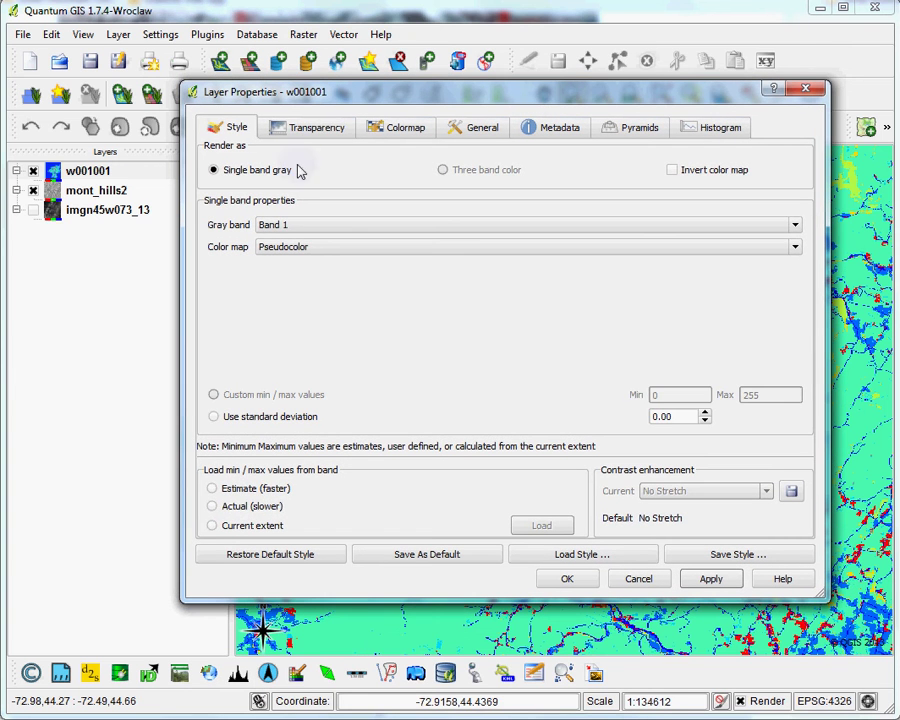
pyautogui.click(300, 130)
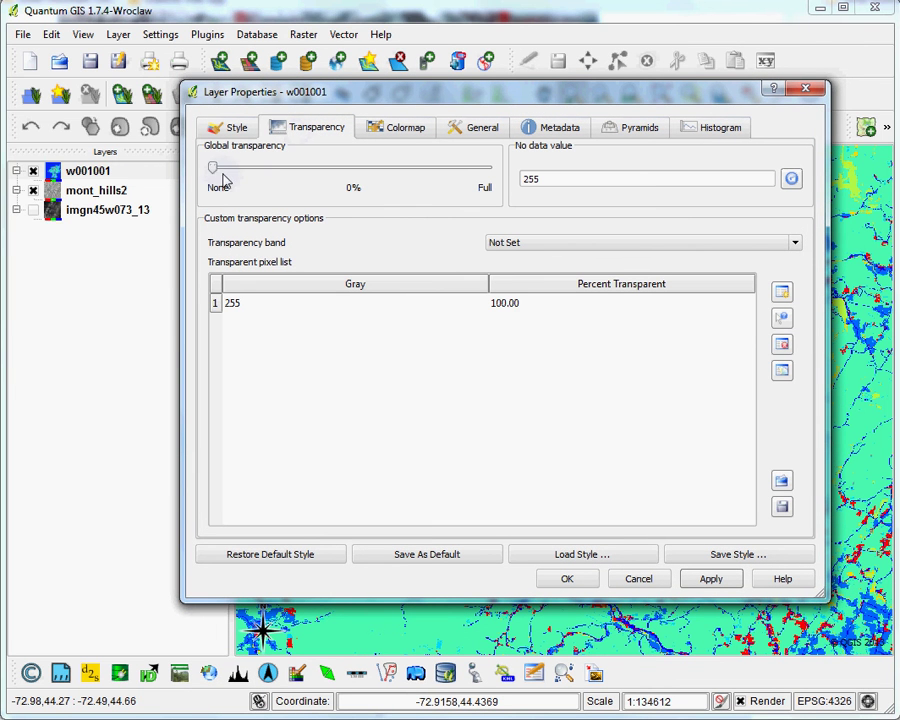
pyautogui.moveTo(213, 172); pyautogui.dragTo(311, 169)
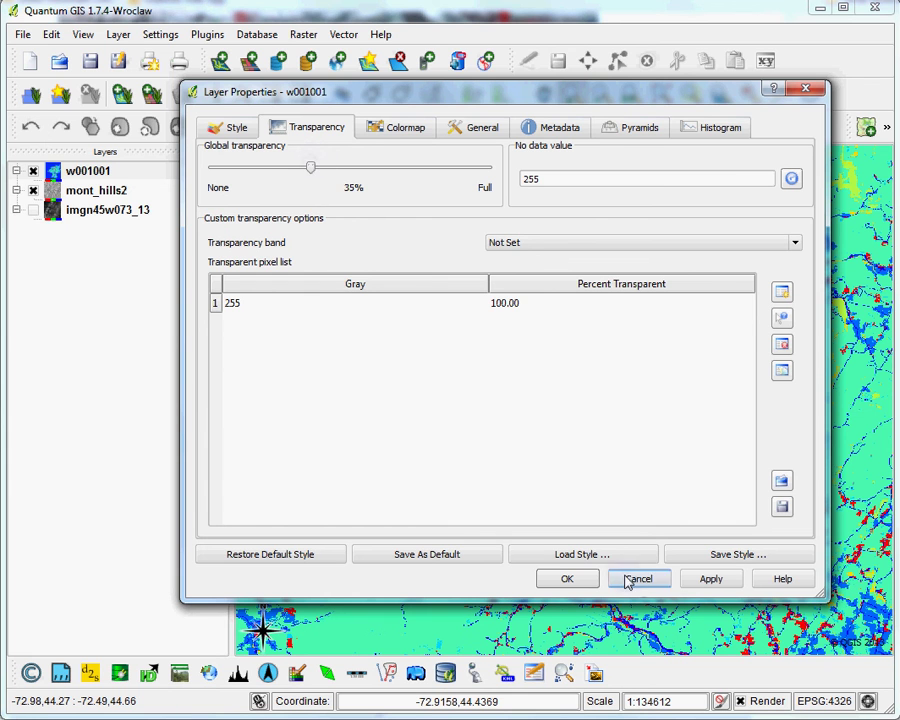
pyautogui.click(566, 580)
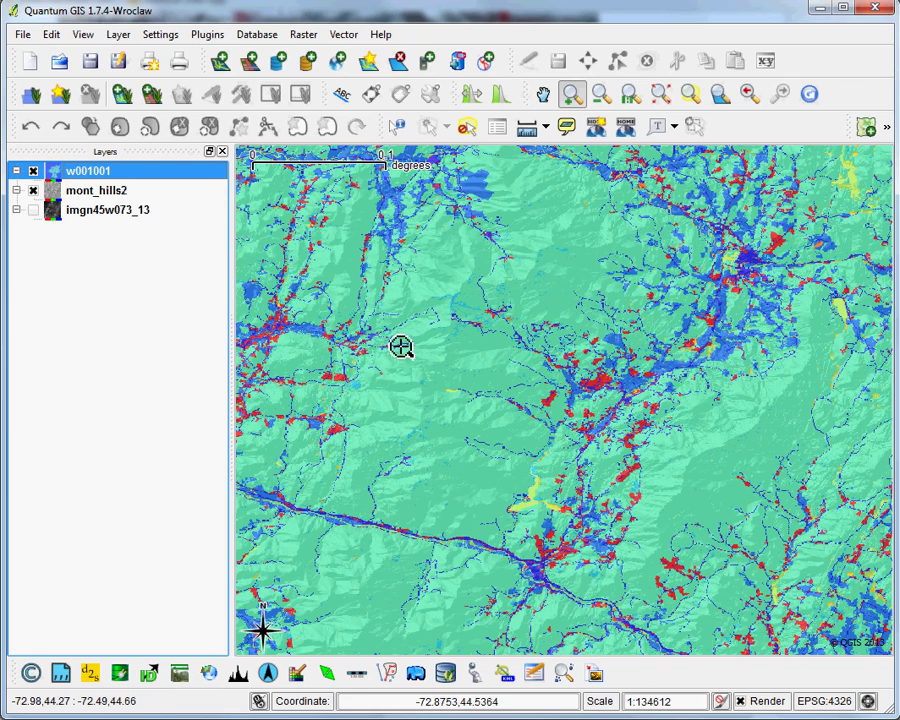
# Zoom out, then box-zoom onto valleys with red and blue land-cover patches over the relief
pyautogui.scroll(-1, 539, 407)
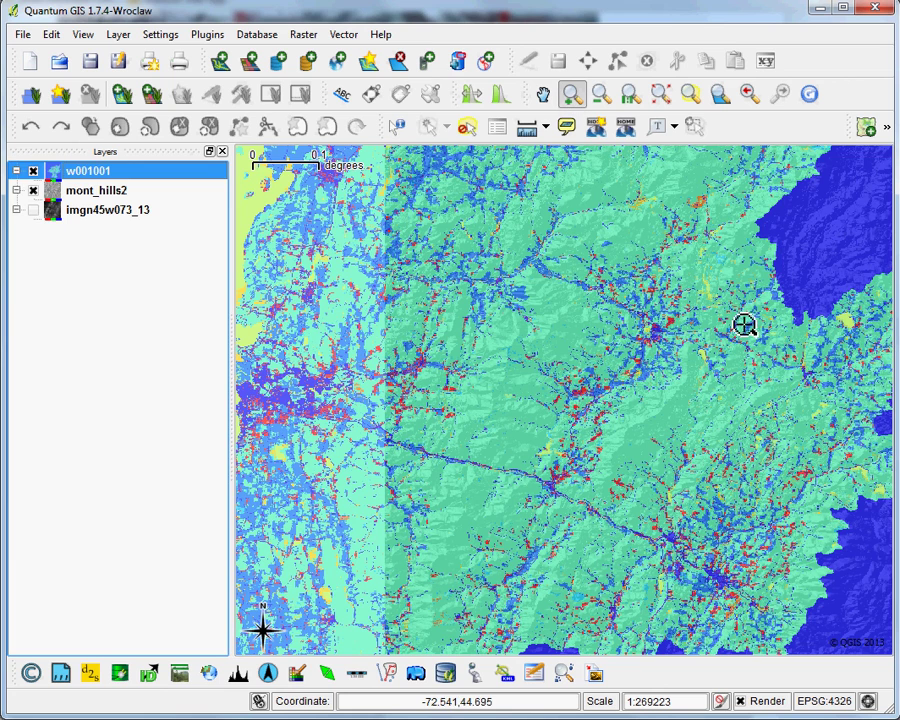
pyautogui.moveTo(558, 253); pyautogui.dragTo(785, 440)
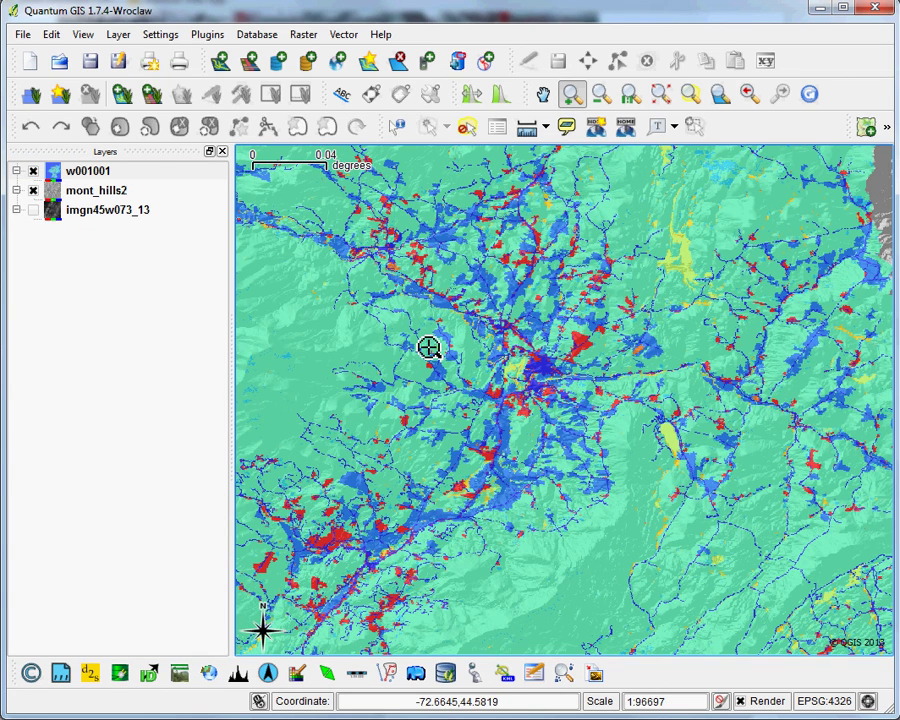